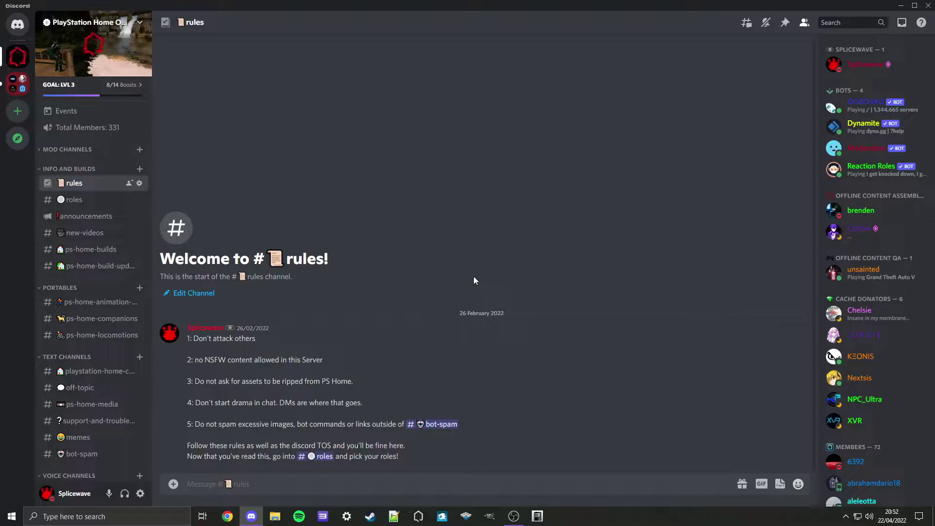
Download the SCEJ Hoverboard zip from Discord's #ps-home-locomotions channel.
{"action": "left_click", "coordinate": [86, 336]}
{"action": "mouse_move", "coordinate": [482, 264]}
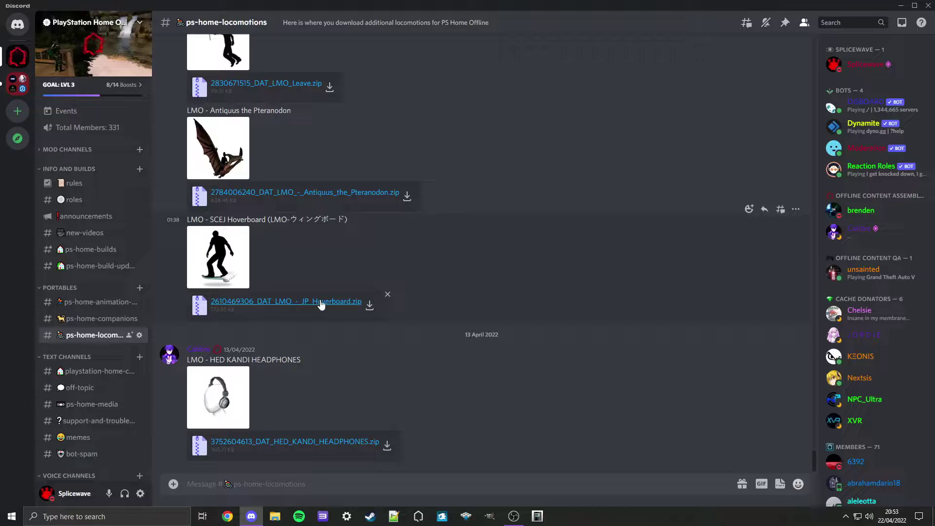
{"action": "left_click", "coordinate": [369, 306]}
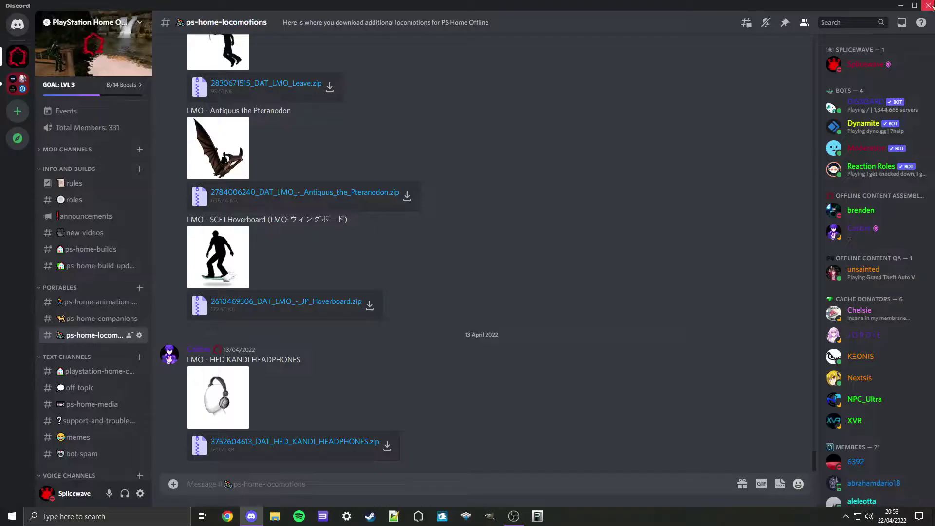
Open File Explorer on Downloads in a restored, resized window beside Discord.
{"action": "left_click", "coordinate": [274, 516]}
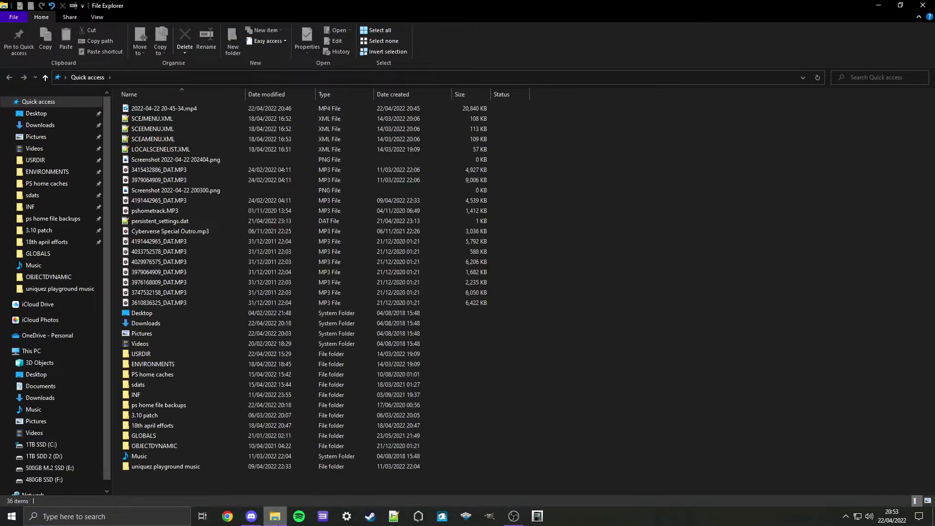
{"action": "left_click", "coordinate": [45, 129]}
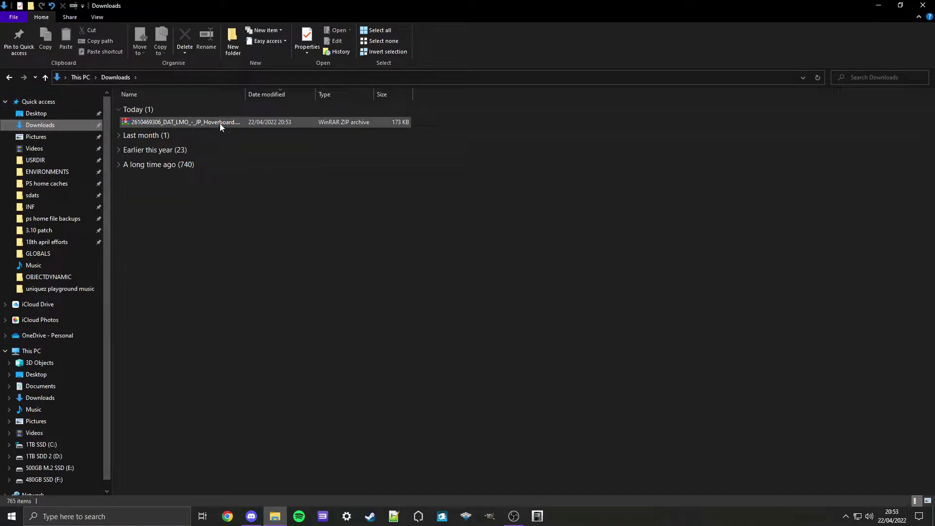
{"action": "left_click", "coordinate": [899, 5]}
{"action": "left_click_drag", "start_coordinate": [406, 33], "coordinate": [248, 7]}
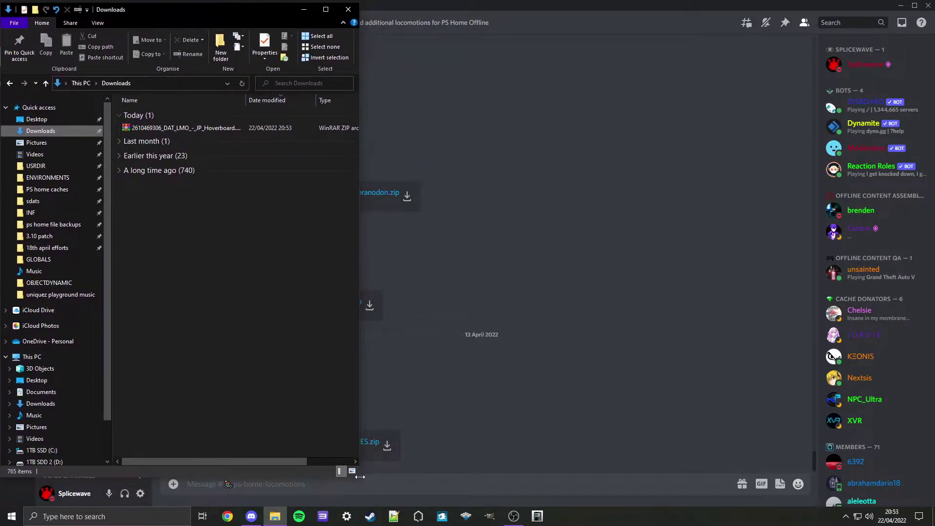
{"action": "left_click_drag", "start_coordinate": [353, 473], "coordinate": [421, 504]}
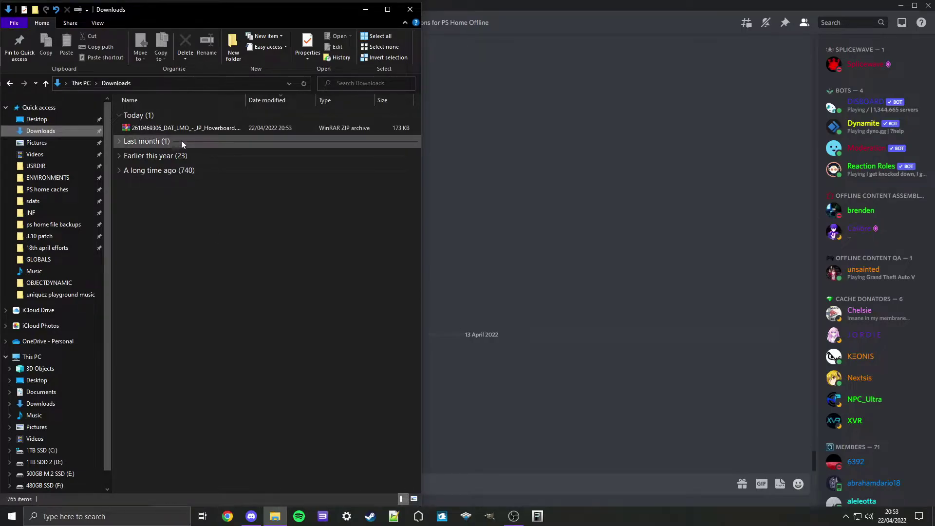
Open the Hoverboard zip in a resized WinRAR window and enter its inner folder.
{"action": "double_click", "coordinate": [223, 128]}
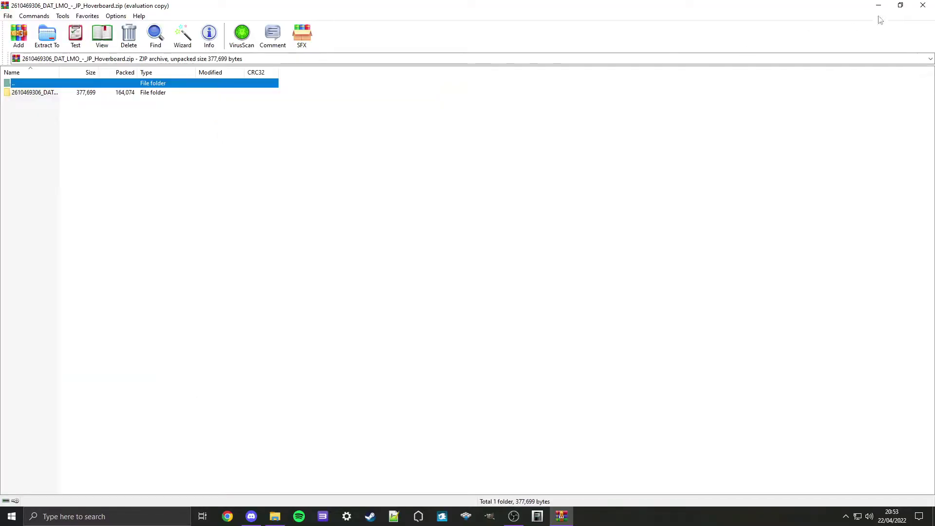
{"action": "left_click", "coordinate": [910, 6]}
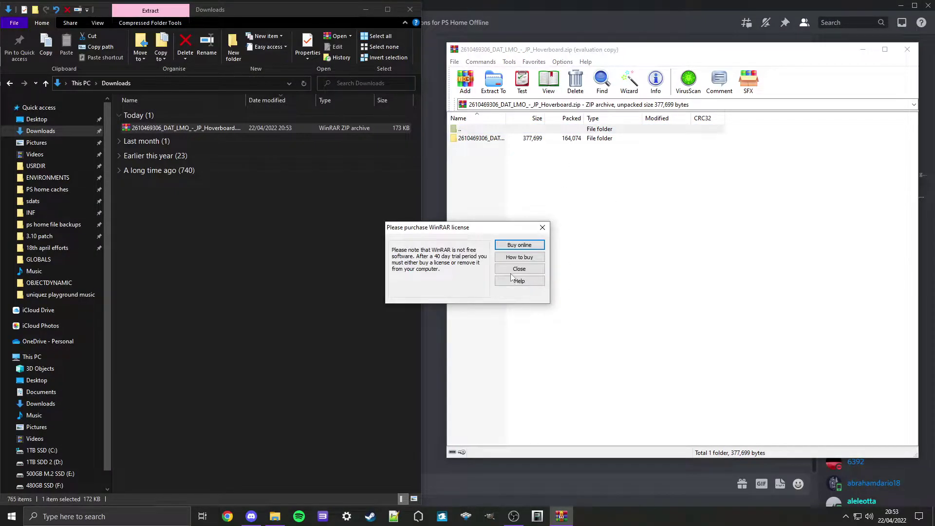
{"action": "left_click", "coordinate": [520, 268]}
{"action": "left_click_drag", "start_coordinate": [661, 49], "coordinate": [669, 10]}
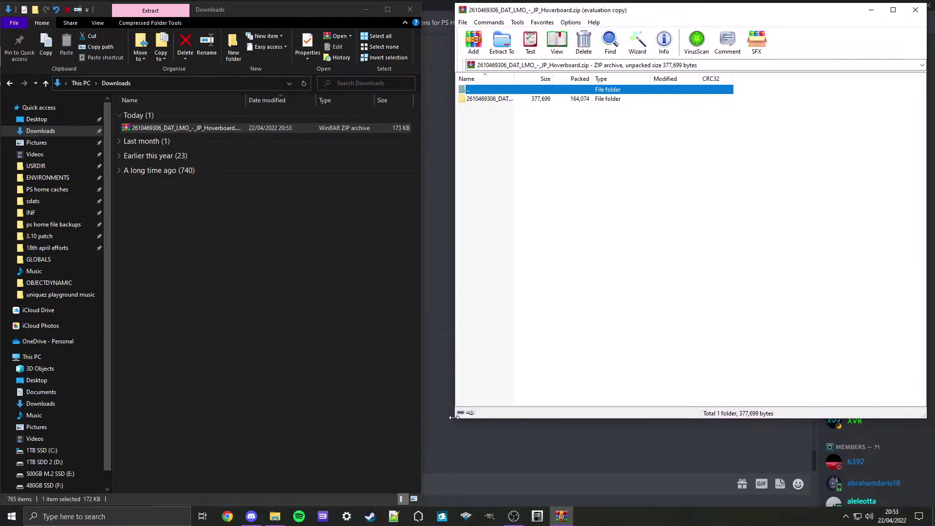
{"action": "left_click_drag", "start_coordinate": [453, 416], "coordinate": [433, 418]}
{"action": "left_click_drag", "start_coordinate": [562, 420], "coordinate": [548, 494]}
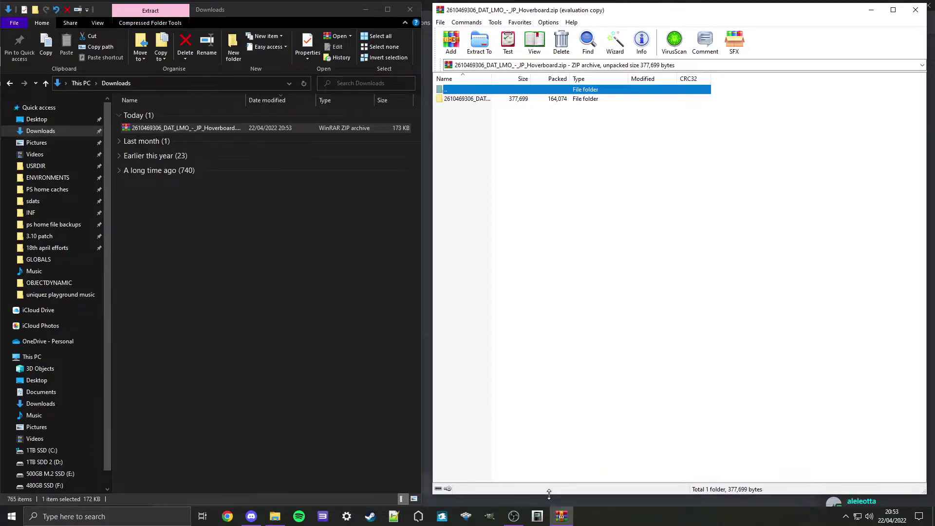
{"action": "double_click", "coordinate": [479, 99]}
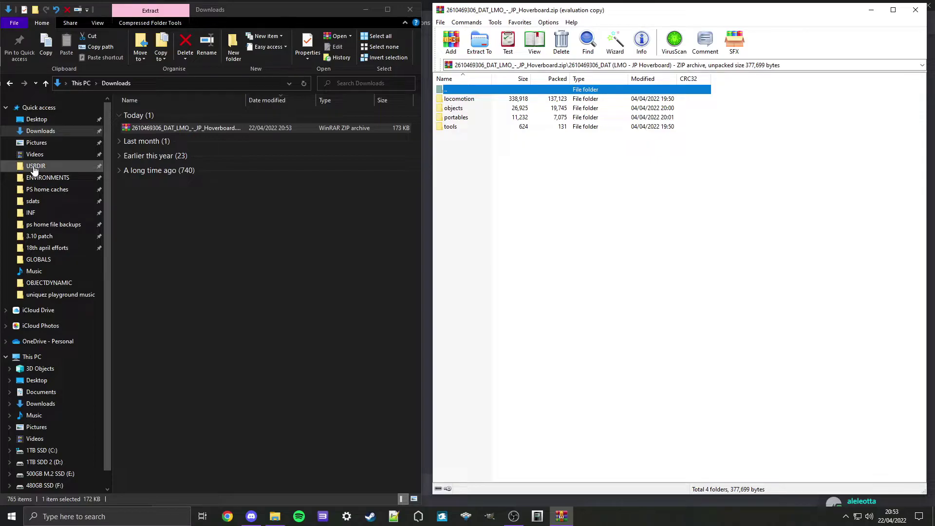
Browse C: into an NPIA00010 USRDIR folder, then step back to NPIA00010.
{"action": "left_click", "coordinate": [52, 451]}
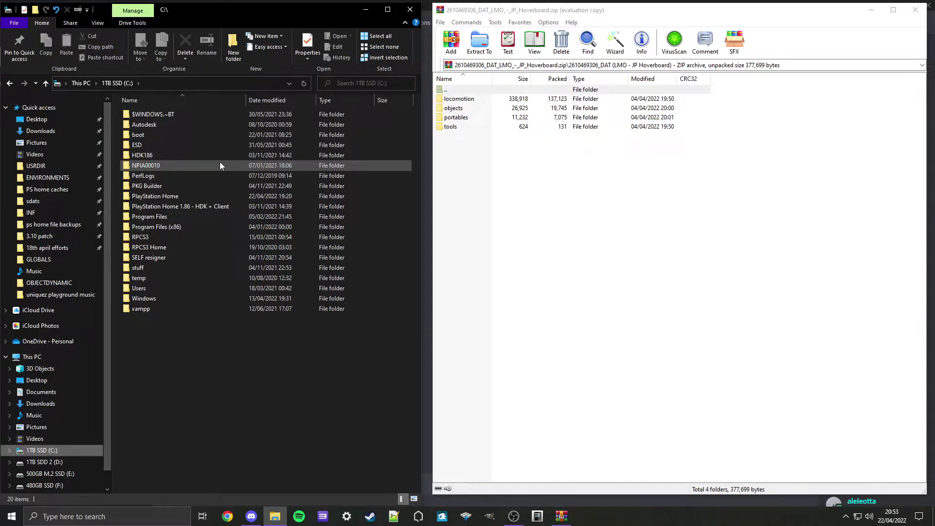
{"action": "double_click", "coordinate": [220, 166]}
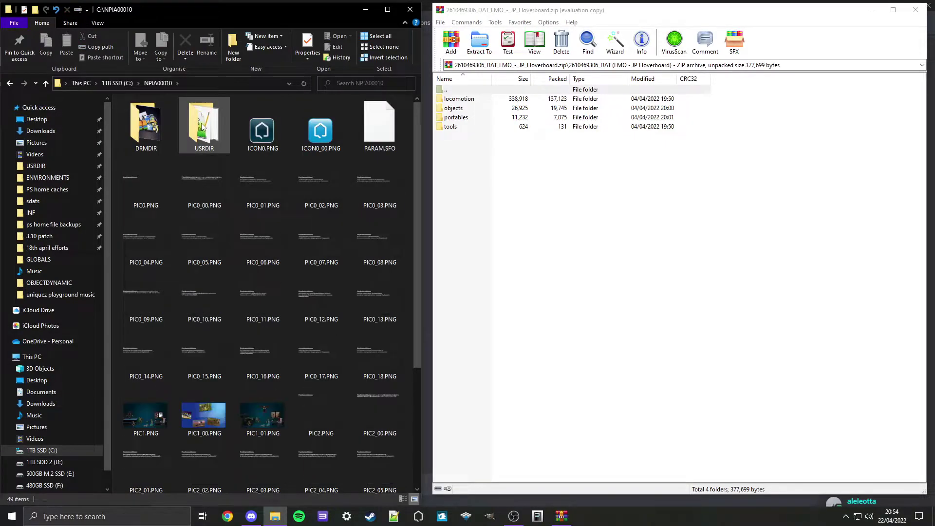
{"action": "double_click", "coordinate": [201, 126]}
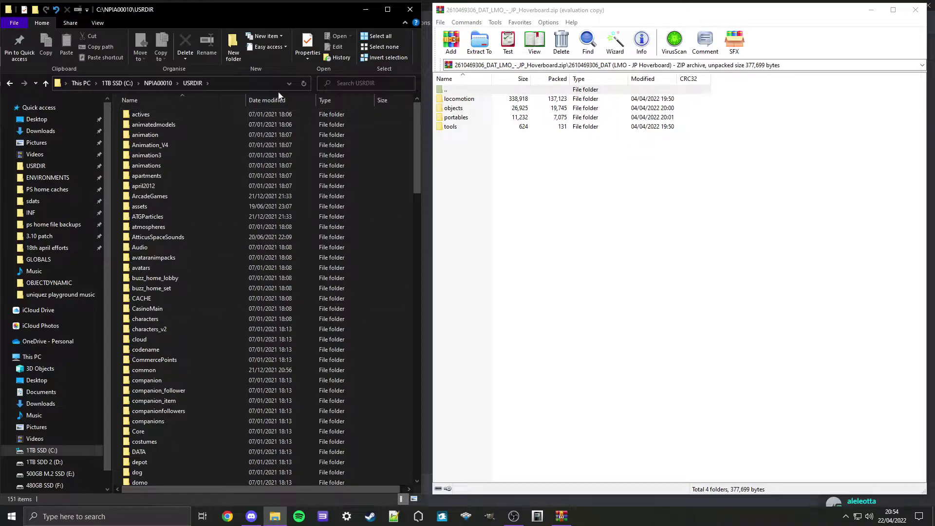
{"action": "key", "text": "alt+Left"}
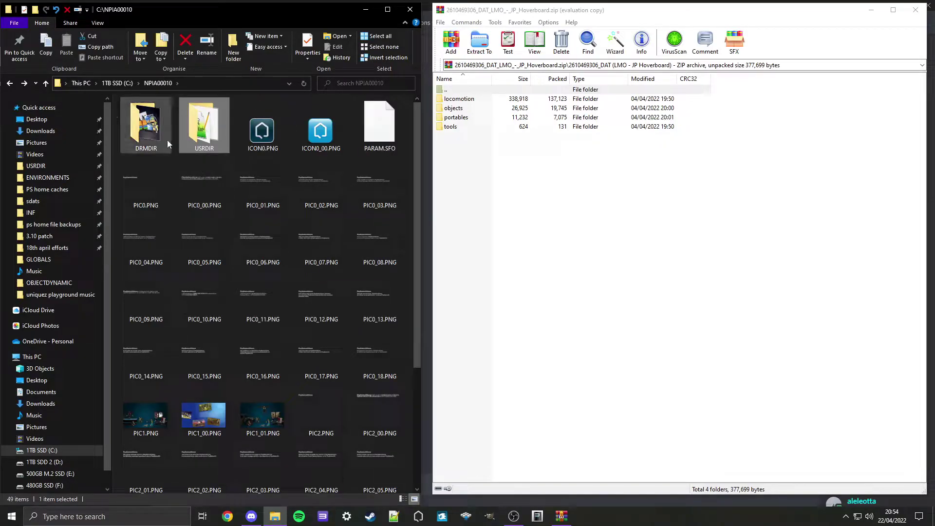
Navigate from C: through PlayStation Home\dev_hdd0\GAME\NPIA00010 into USRDIR.
{"action": "left_click", "coordinate": [117, 83]}
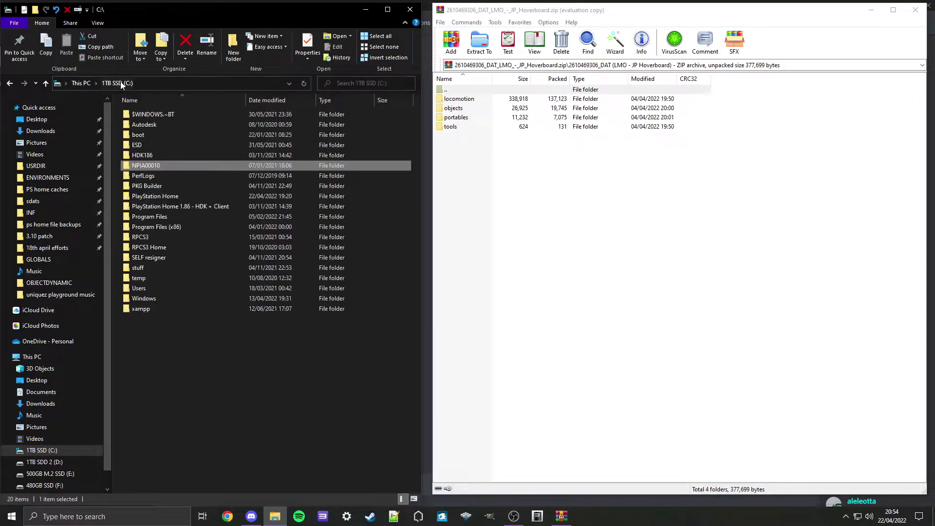
{"action": "double_click", "coordinate": [164, 197]}
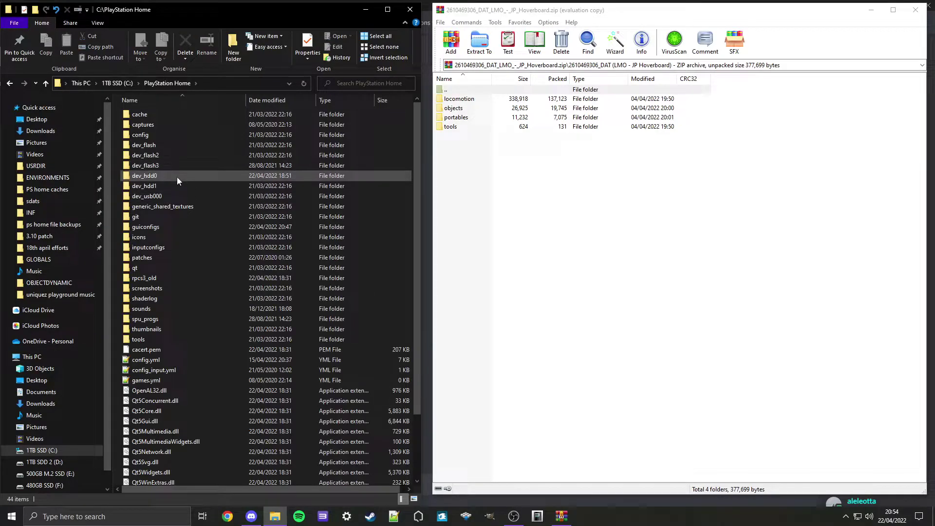
{"action": "double_click", "coordinate": [177, 177]}
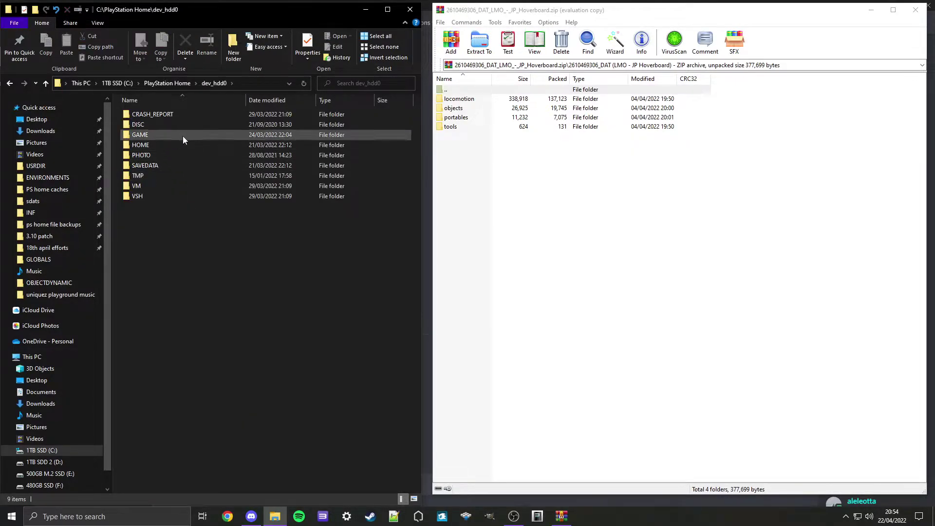
{"action": "double_click", "coordinate": [183, 135]}
{"action": "double_click", "coordinate": [177, 144]}
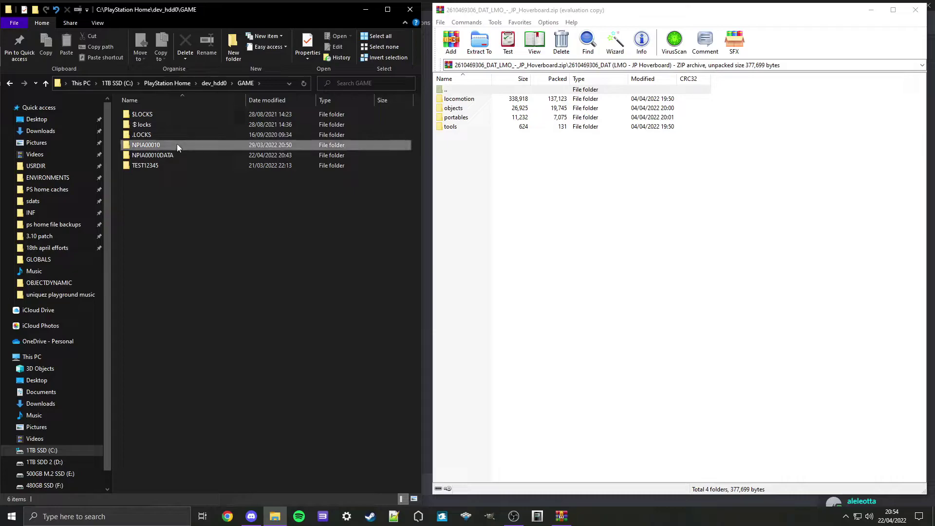
{"action": "double_click", "coordinate": [207, 122]}
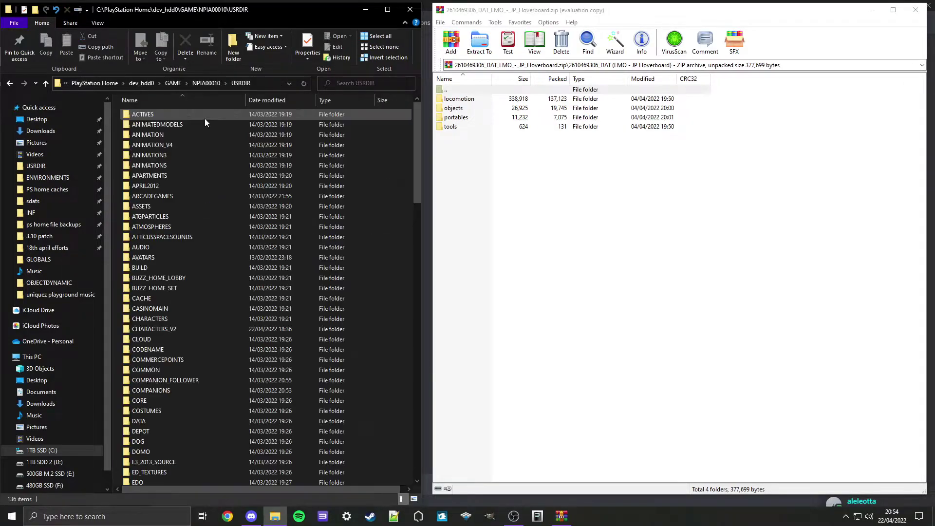
Drag locomotion, objects, portables and tools into USRDIR, replacing existing files.
{"action": "left_click_drag", "start_coordinate": [551, 172], "coordinate": [613, 99]}
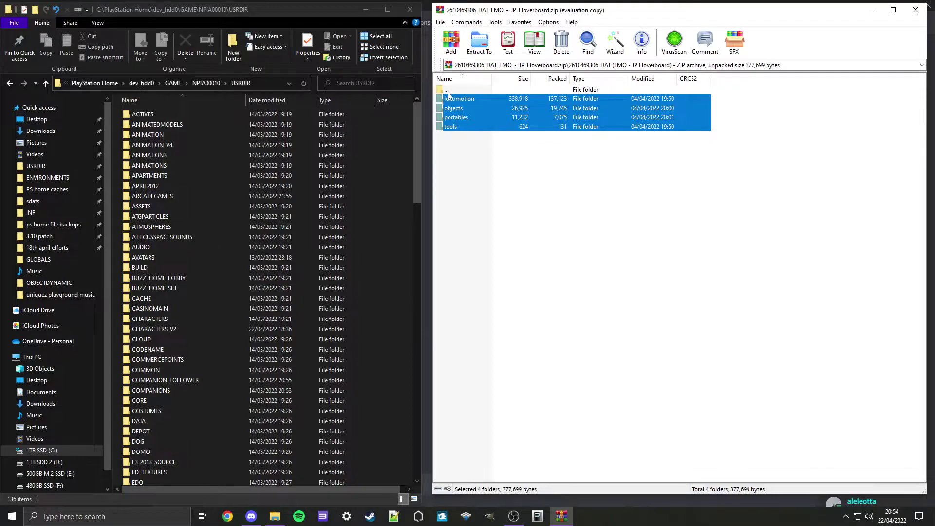
{"action": "left_click_drag", "start_coordinate": [594, 109], "coordinate": [584, 113]}
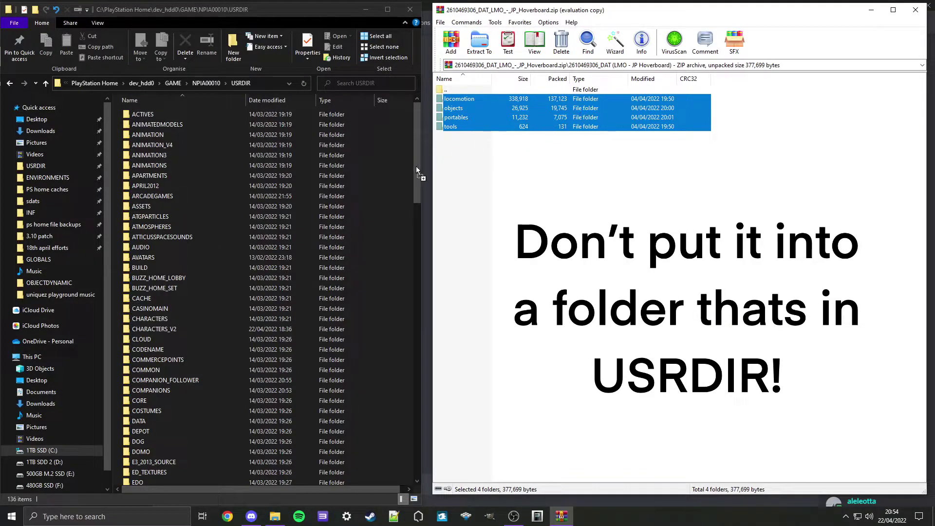
{"action": "left_click_drag", "start_coordinate": [417, 172], "coordinate": [114, 156]}
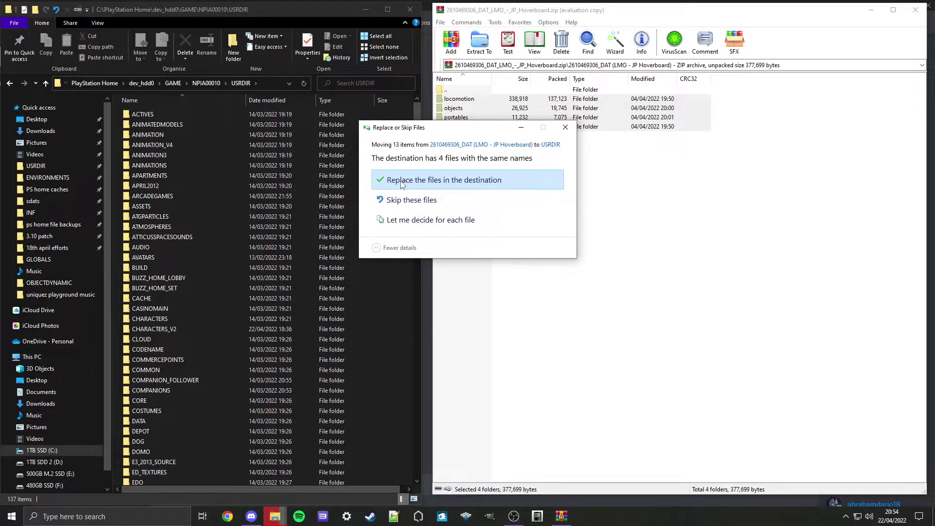
{"action": "left_click", "coordinate": [399, 181]}
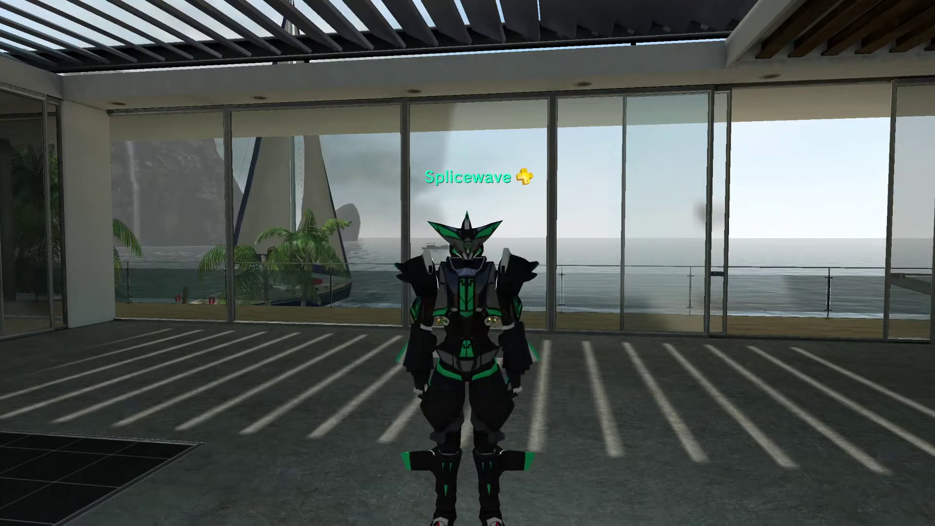
Select the hoverboard locomotion in PlayStation Home's Personal > My Inventory.
{"action": "key", "text": "Escape"}
{"action": "key", "text": "Right"}
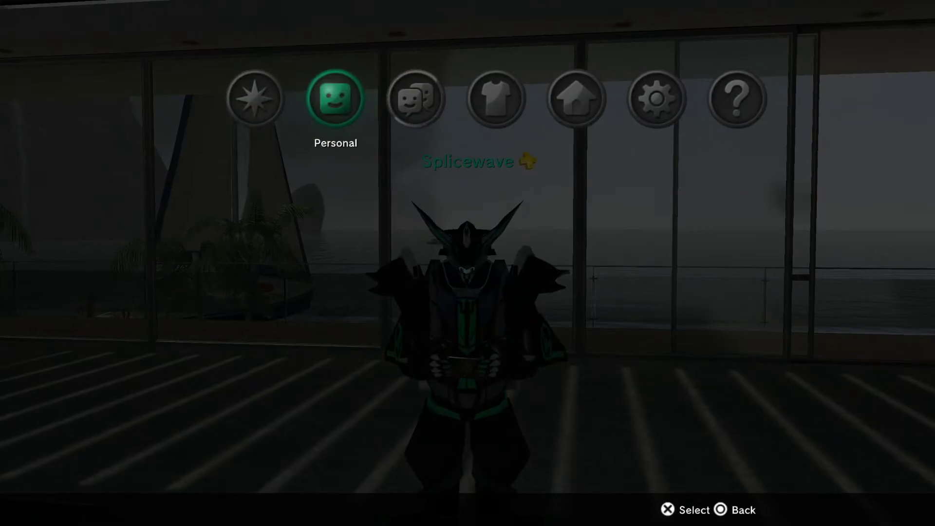
{"action": "key", "text": "Return"}
{"action": "key", "text": "Return"}
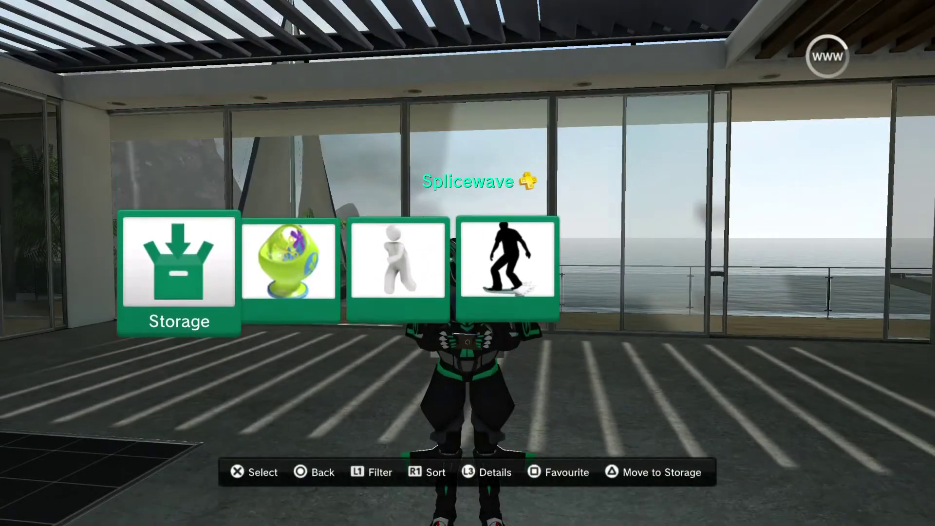
{"action": "key", "text": "Right"}
{"action": "key", "text": "Return"}
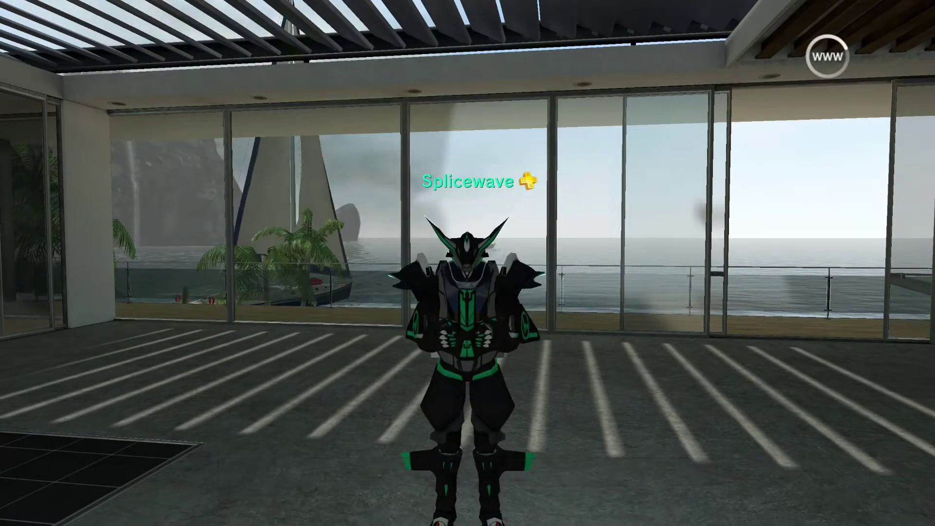
Ride the hoverboard to the glass wall, onto the balcony, and past the pillar.
{"action": "key", "text": "Up"}
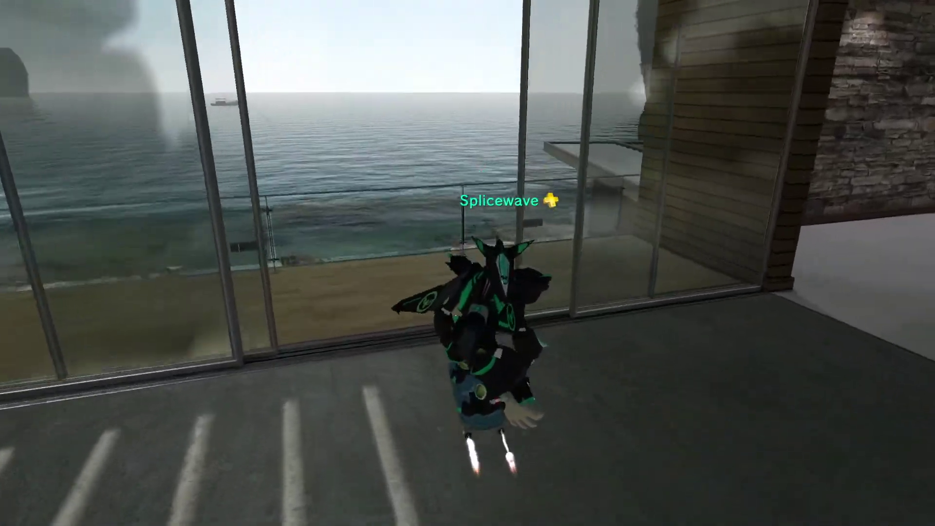
{"action": "key", "text": "Left"}
{"action": "key", "text": "Up"}
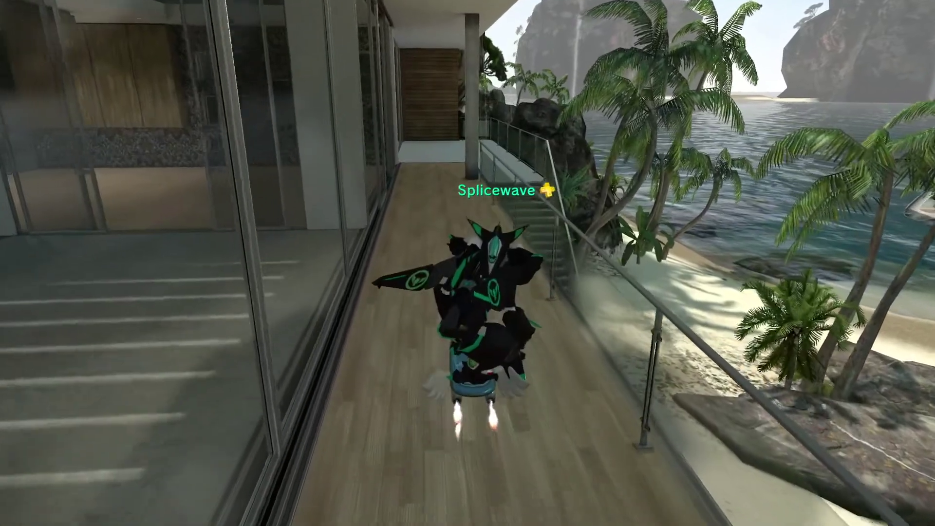
{"action": "key", "text": "Up"}
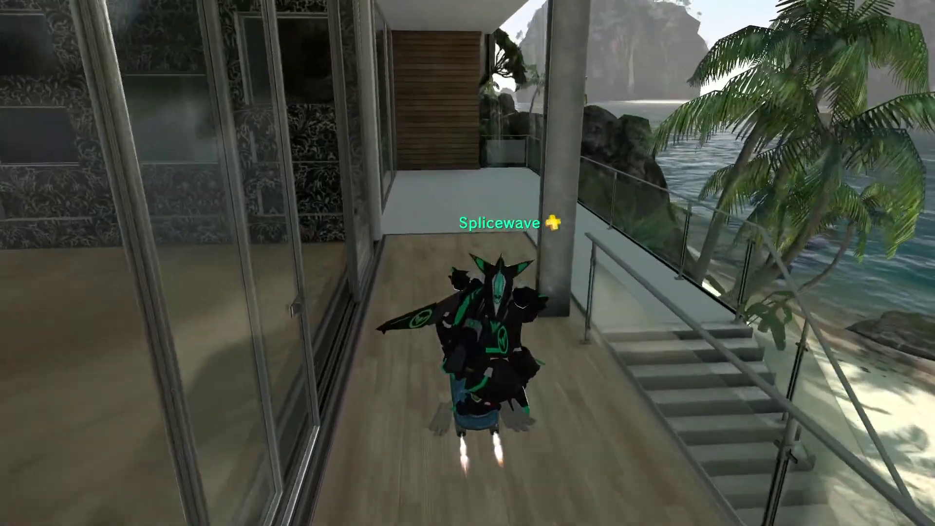